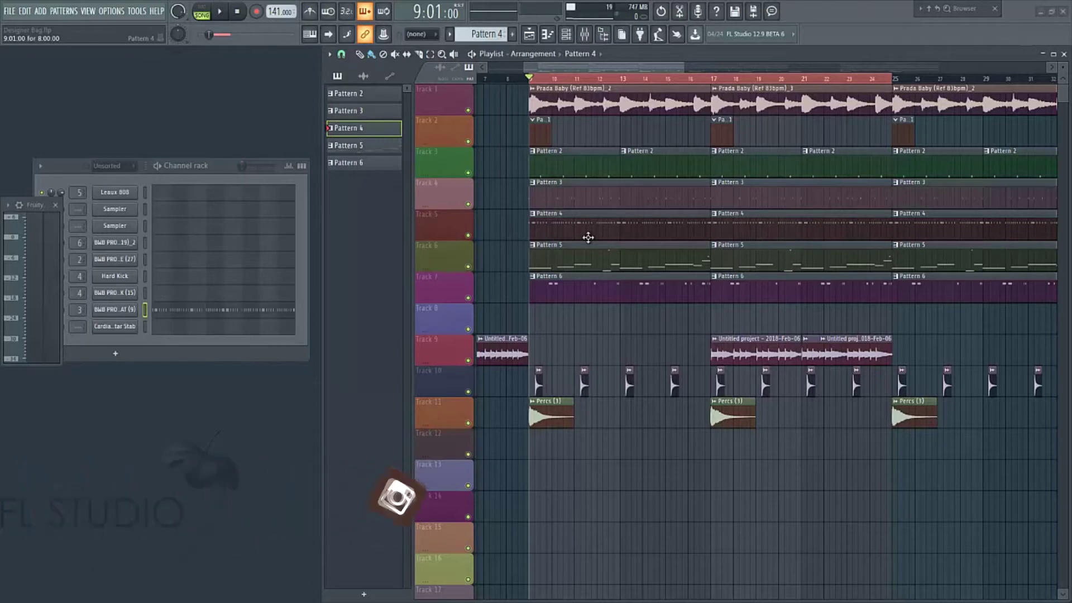
After previewing from bar 9, delete the bar 9 and bar 17 Pattern 4 clips and create Pattern 7.
key(space)
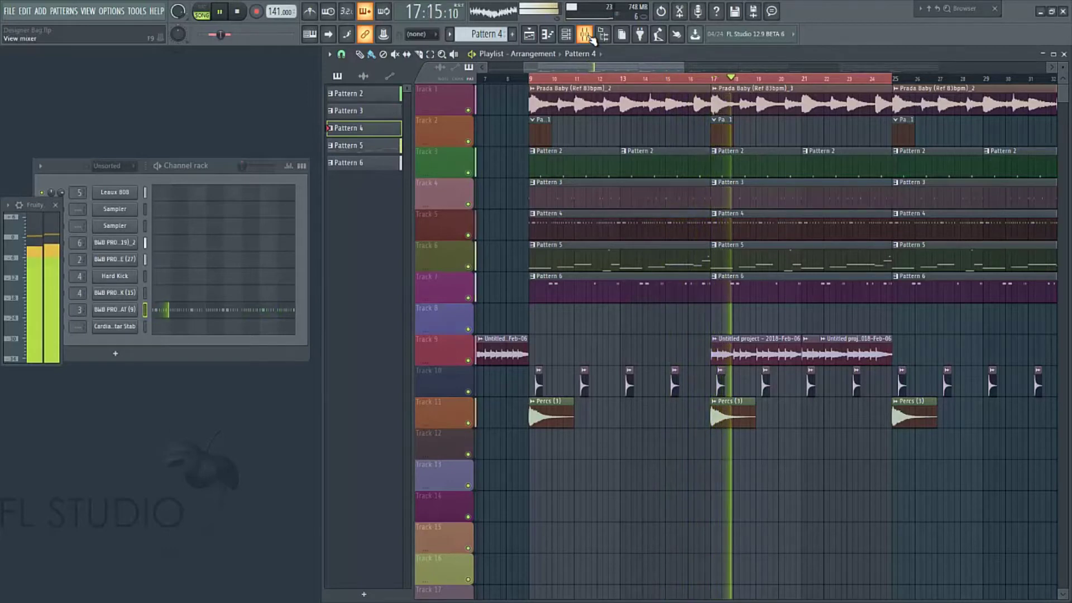
key(space)
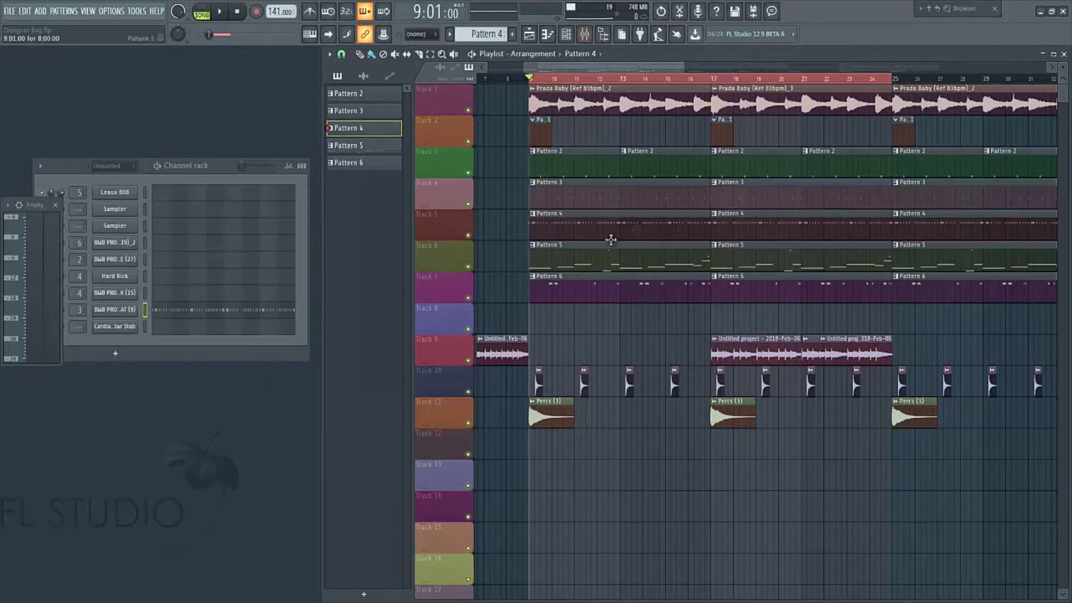
right_click(640, 226)
right_click(725, 220)
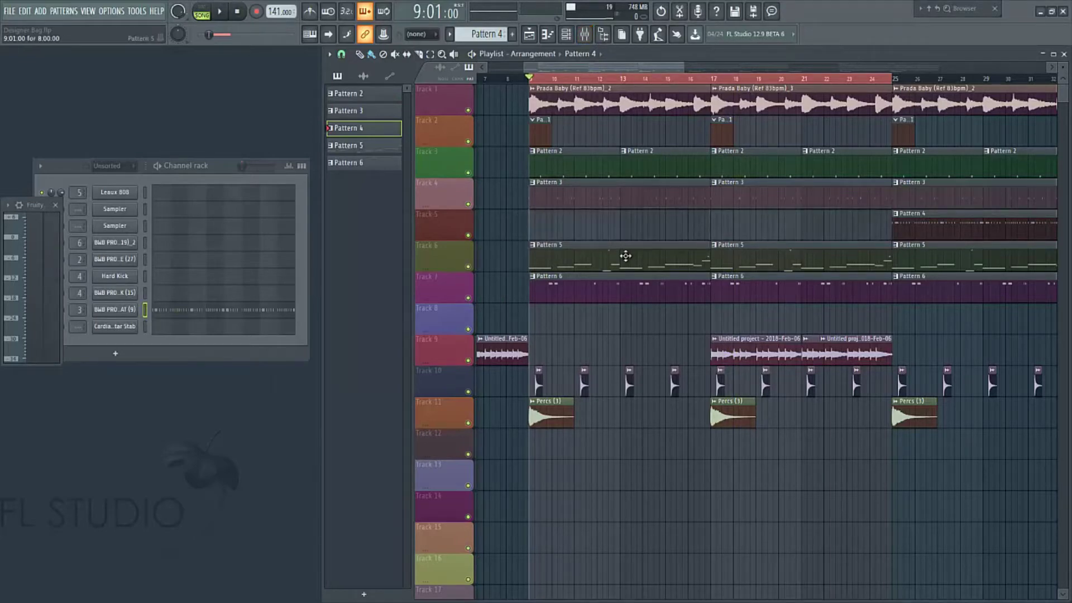
key(F4)
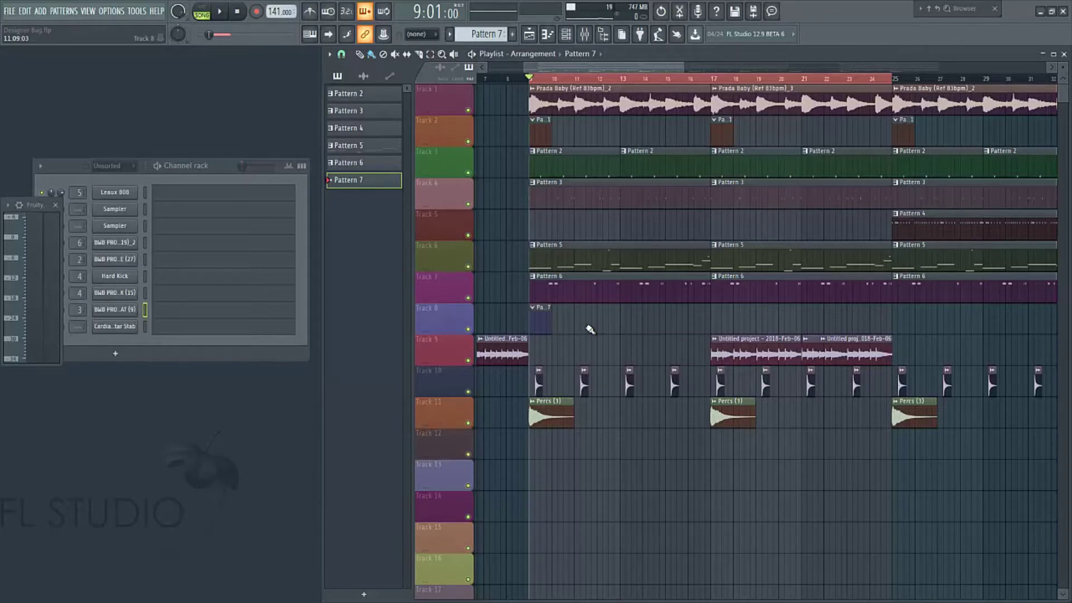
Live-record eight bars of hi-hat into Pattern 7 and open the hi-hat piano roll.
key(space)
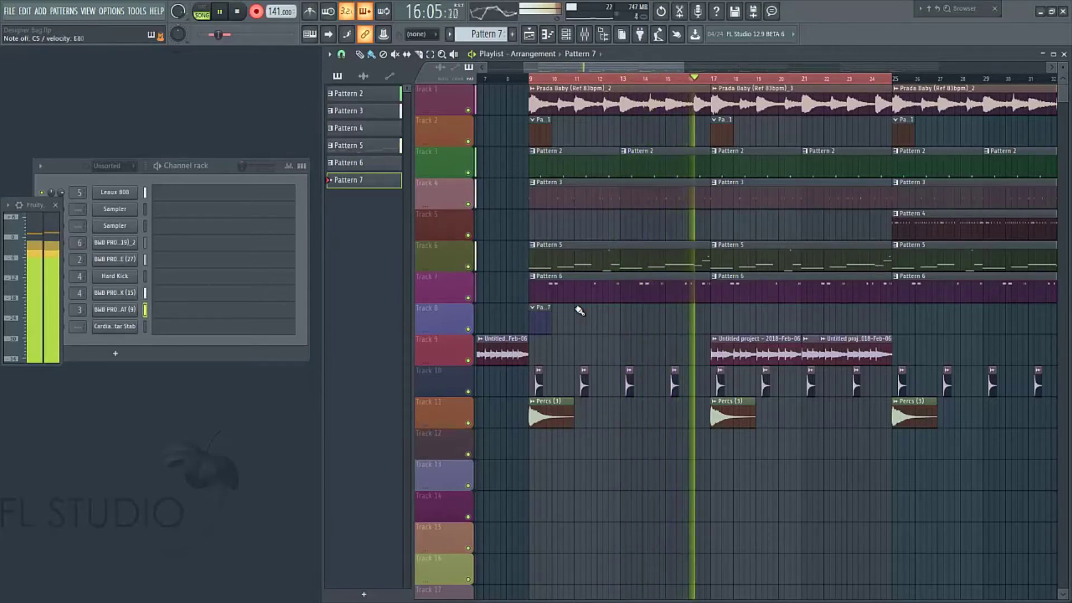
drag(579, 311, 710, 310)
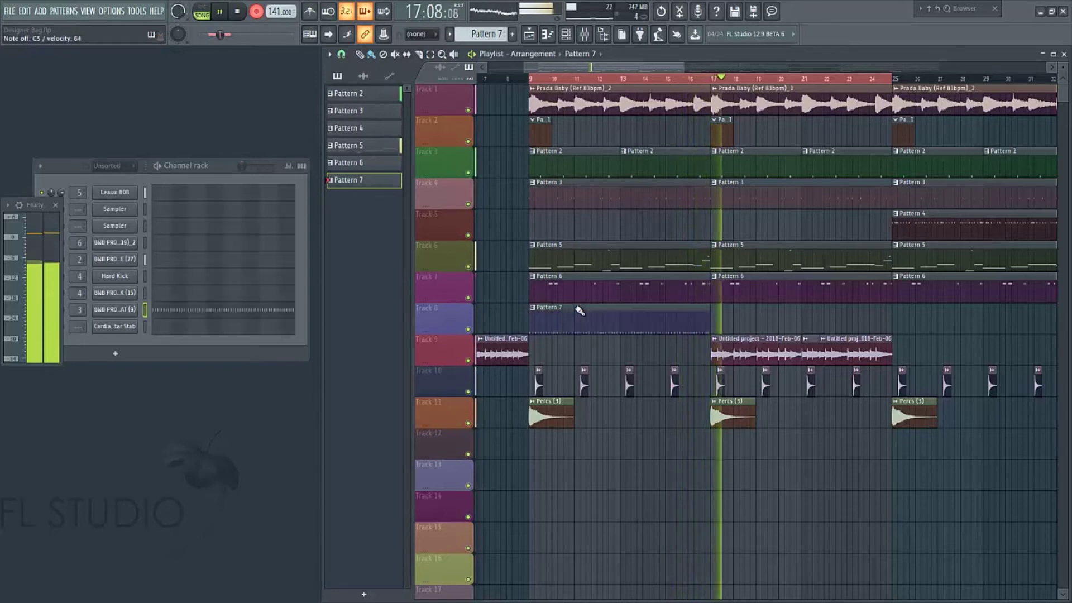
key(space)
click(224, 311)
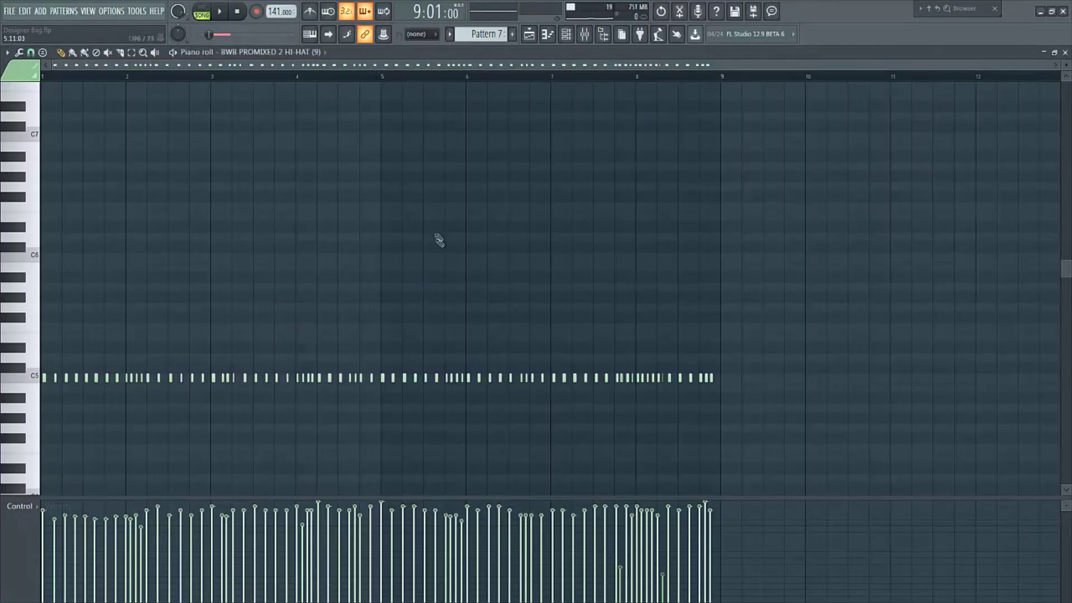
Set the hi-hat piano roll snap to (none), then open the quantize settings.
click(32, 53)
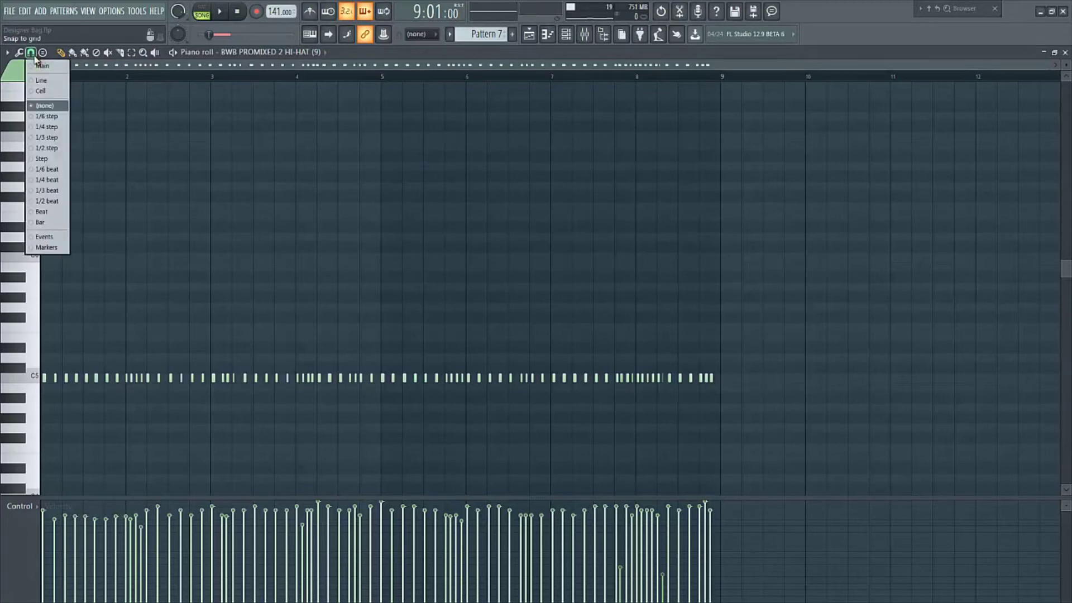
click(44, 104)
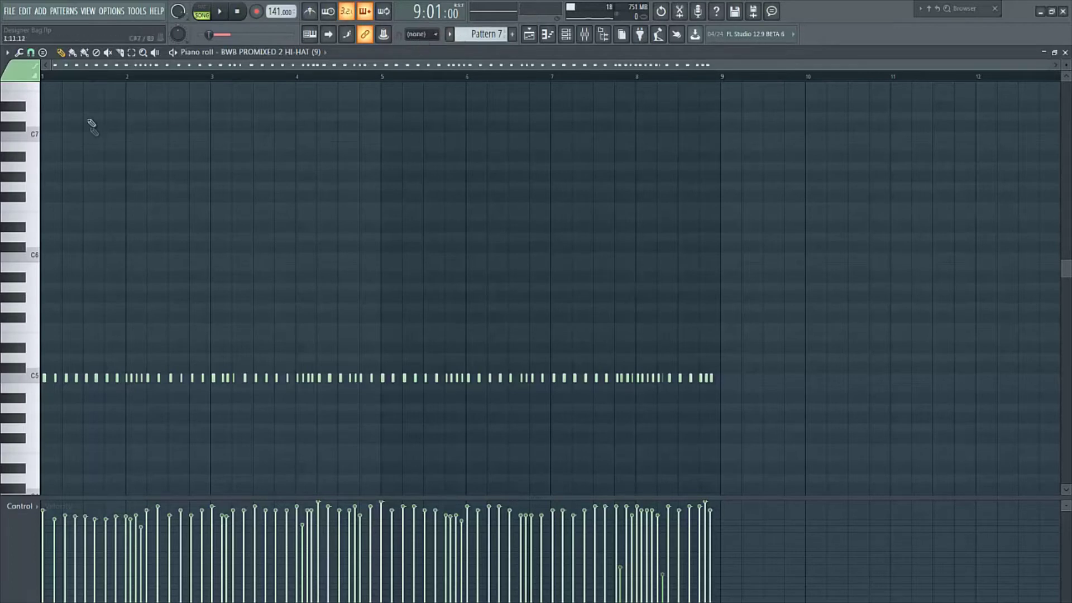
click(31, 52)
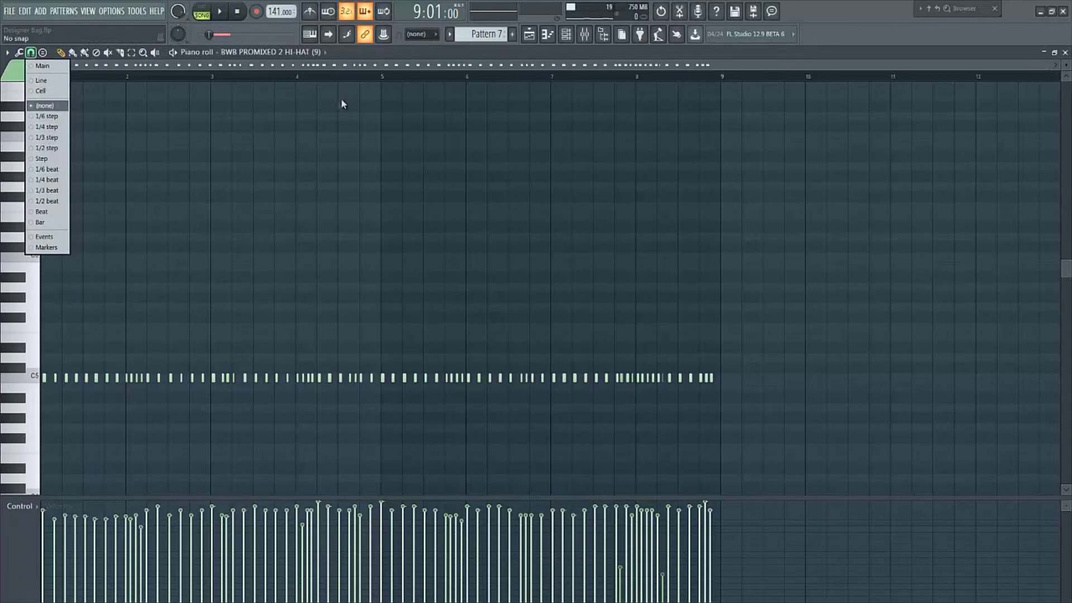
click(405, 66)
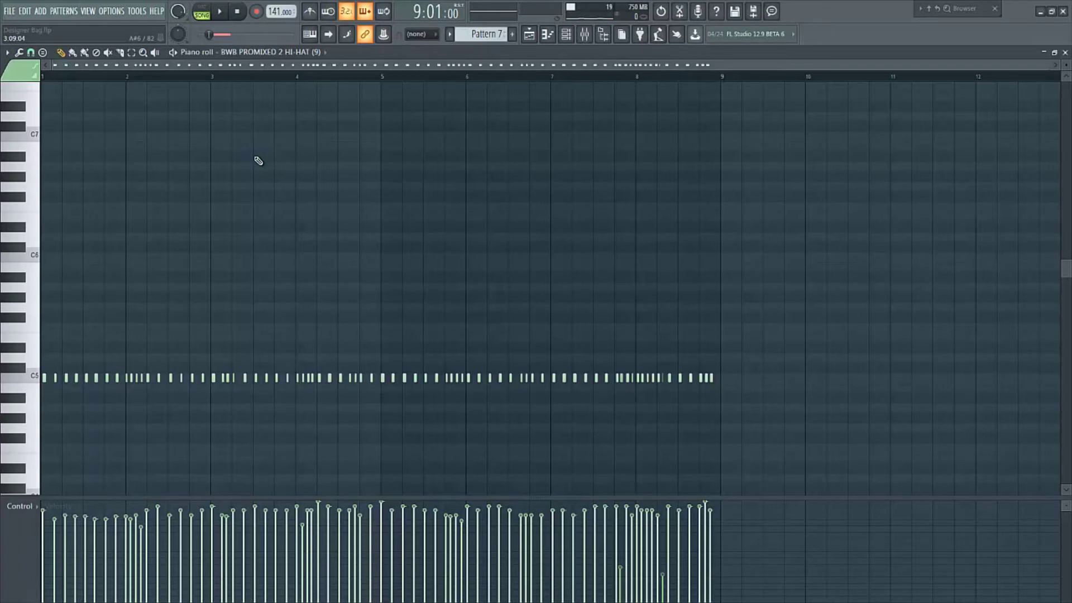
key(alt+q)
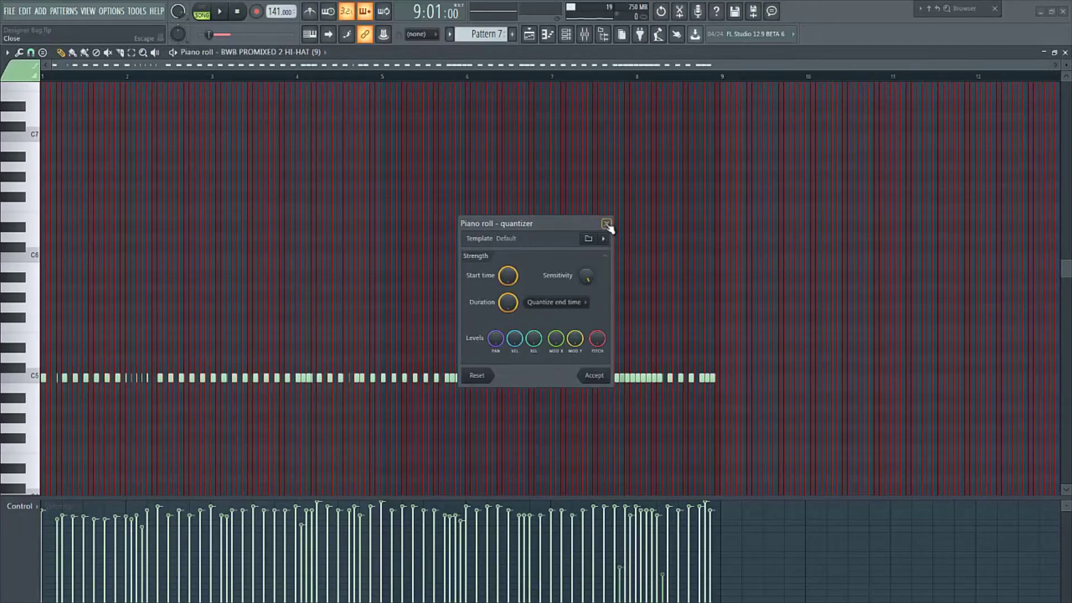
click(606, 225)
click(19, 52)
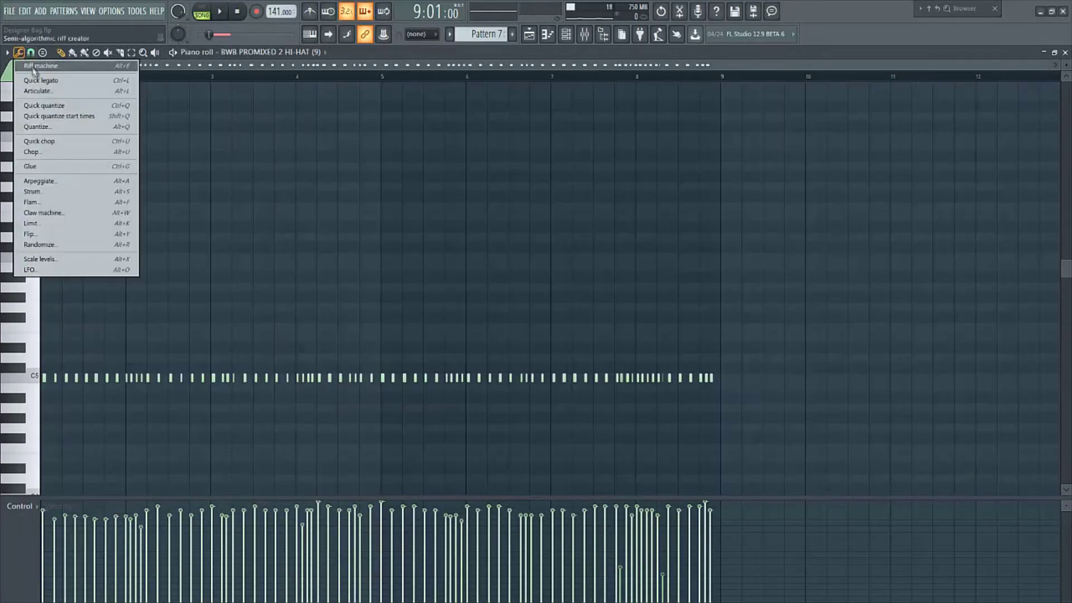
click(46, 114)
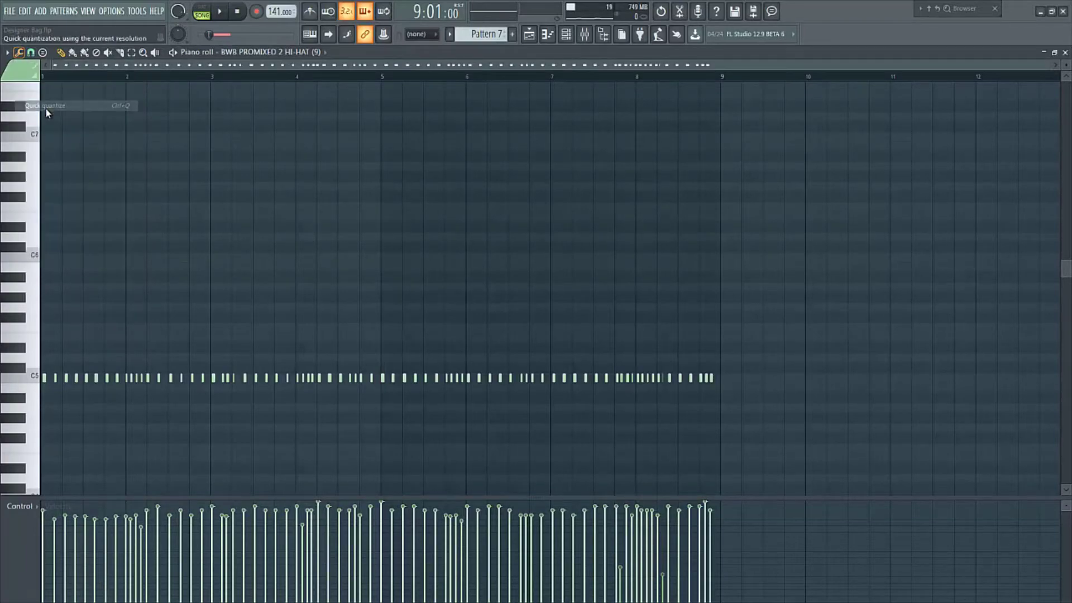
click(20, 51)
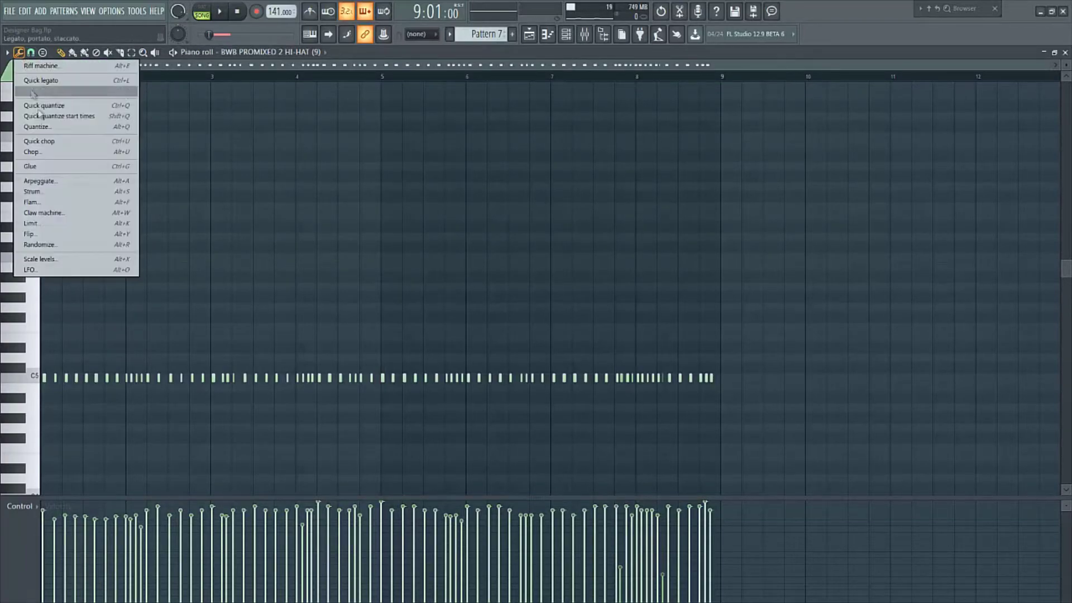
click(46, 125)
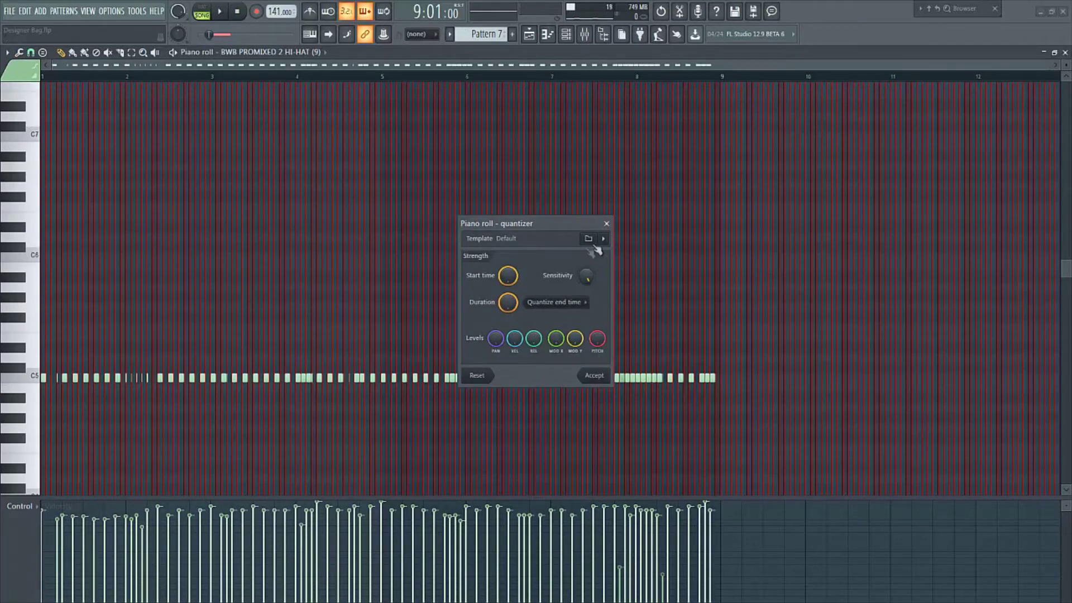
click(584, 375)
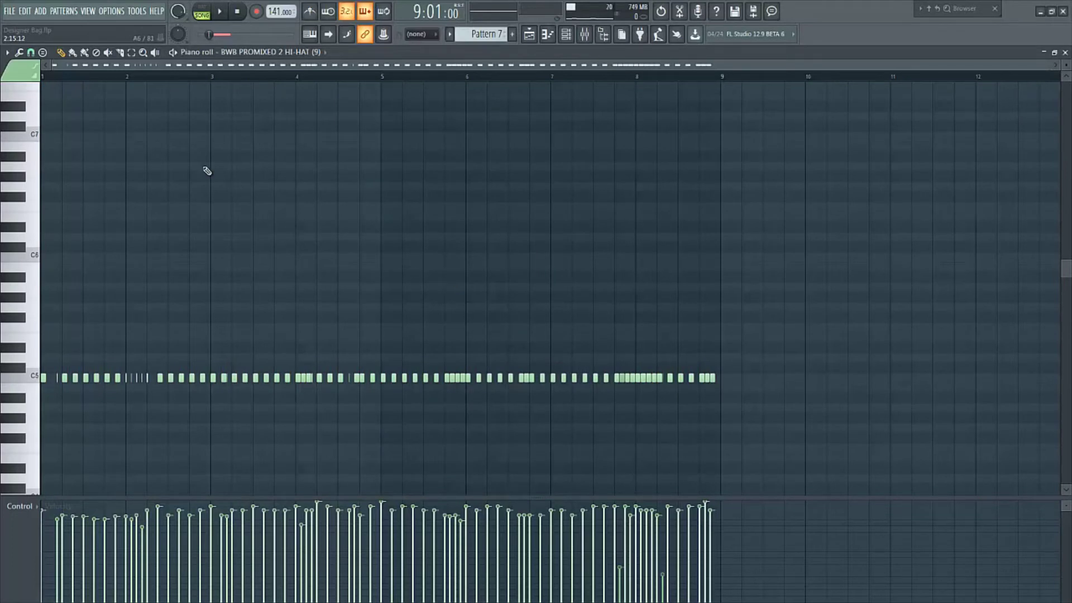
key(space)
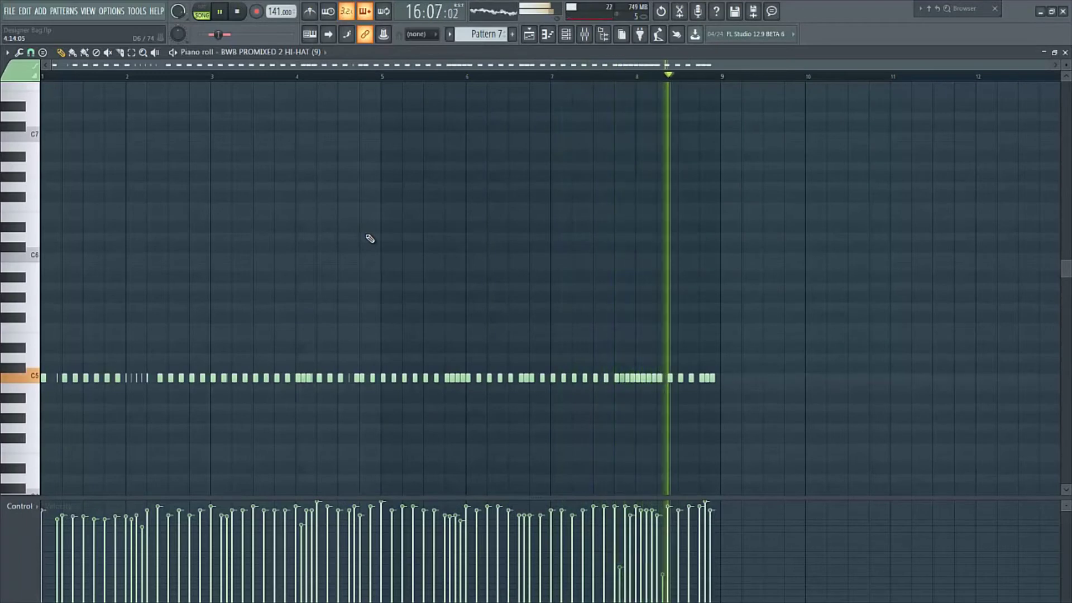
key(space)
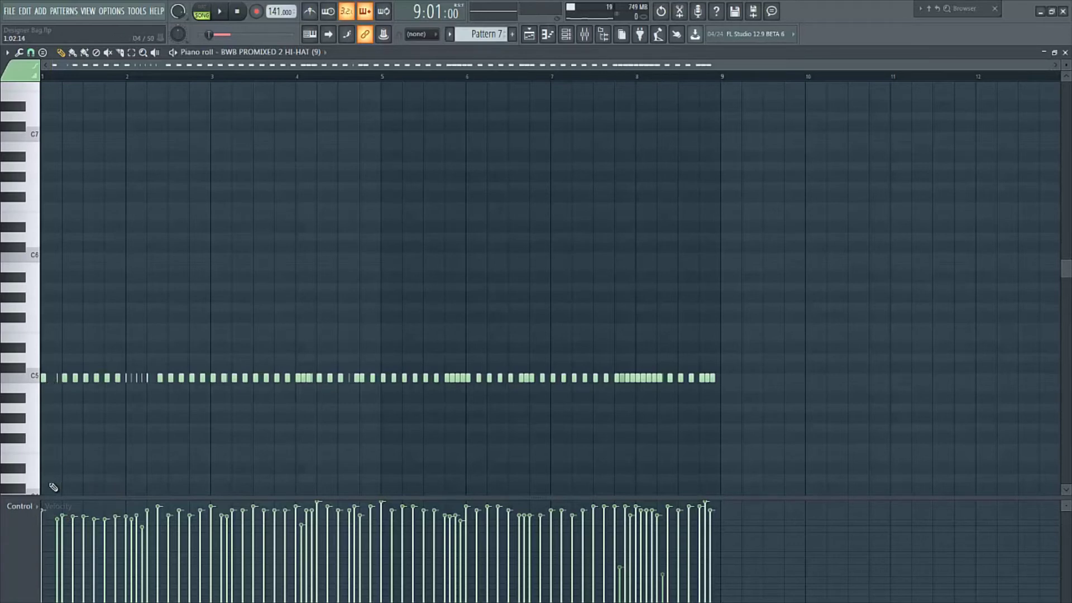
Raise all hi-hat note velocities to maximum in the Control pane, then check the snap menu.
drag(76, 412, 726, 374)
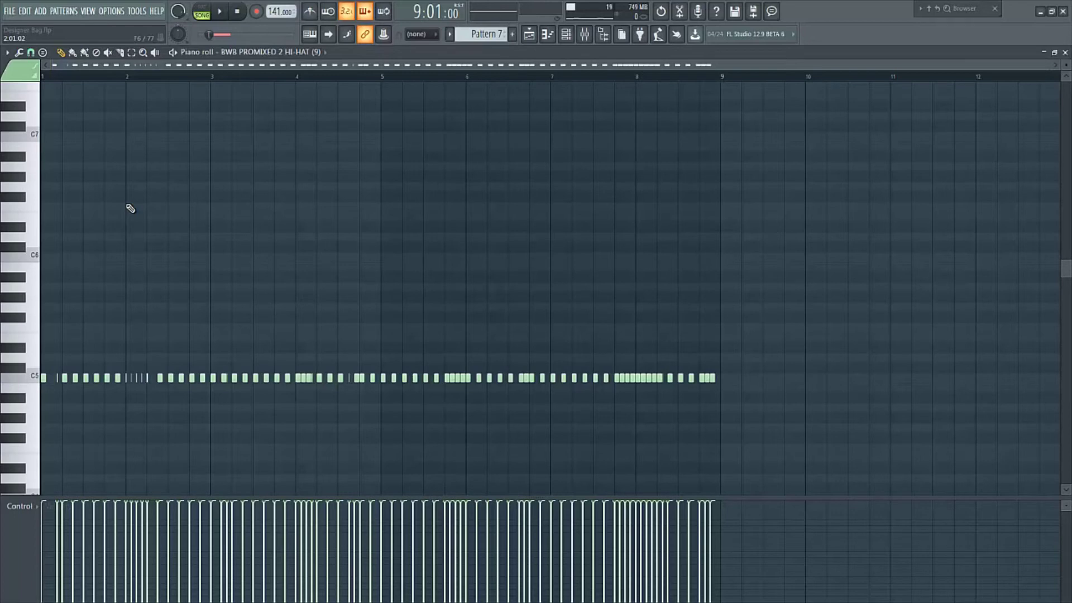
click(32, 52)
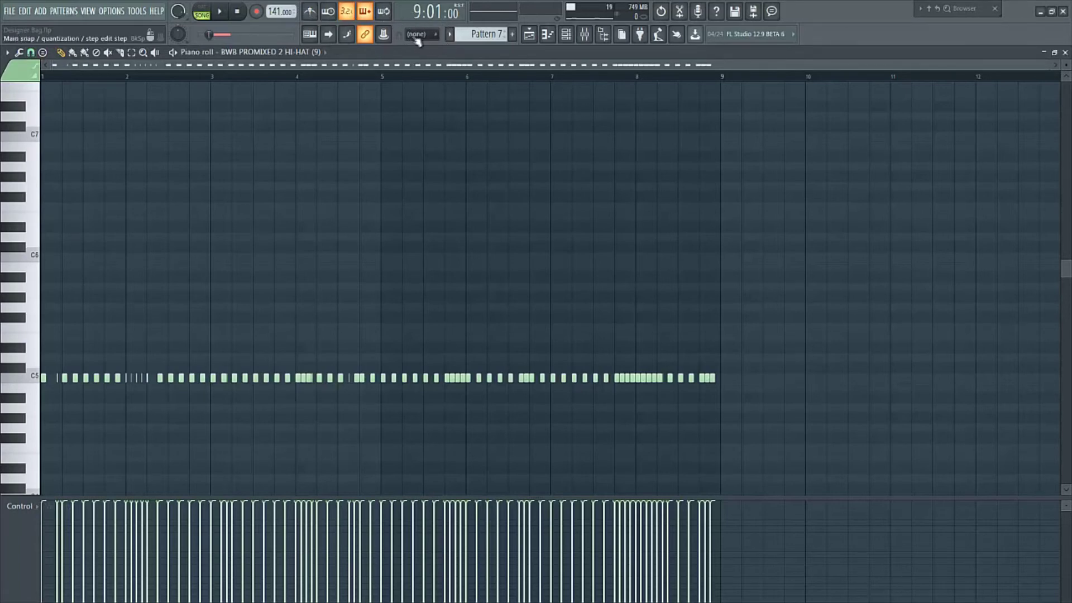
click(31, 52)
click(31, 53)
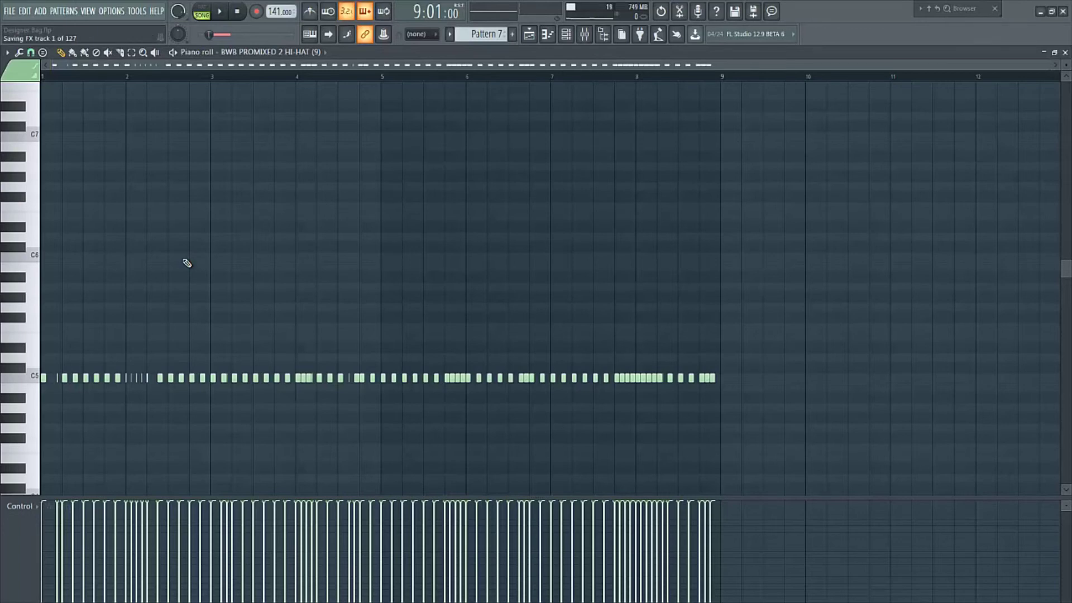
key(alt+q)
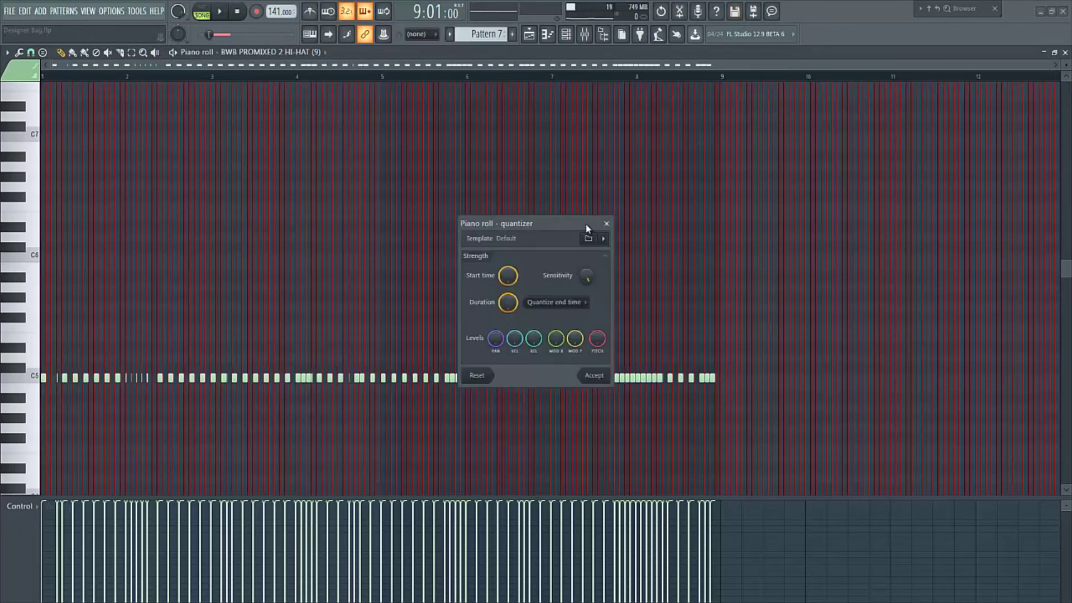
Quantize the hi-hat notes with Tools > Quantize and Accept.
click(607, 223)
click(20, 53)
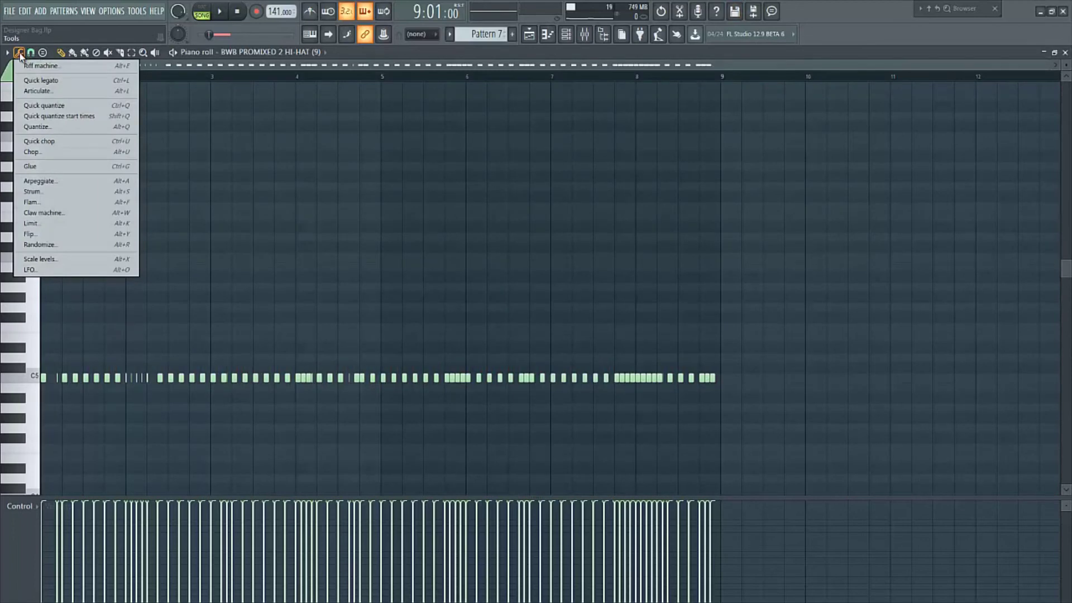
click(40, 125)
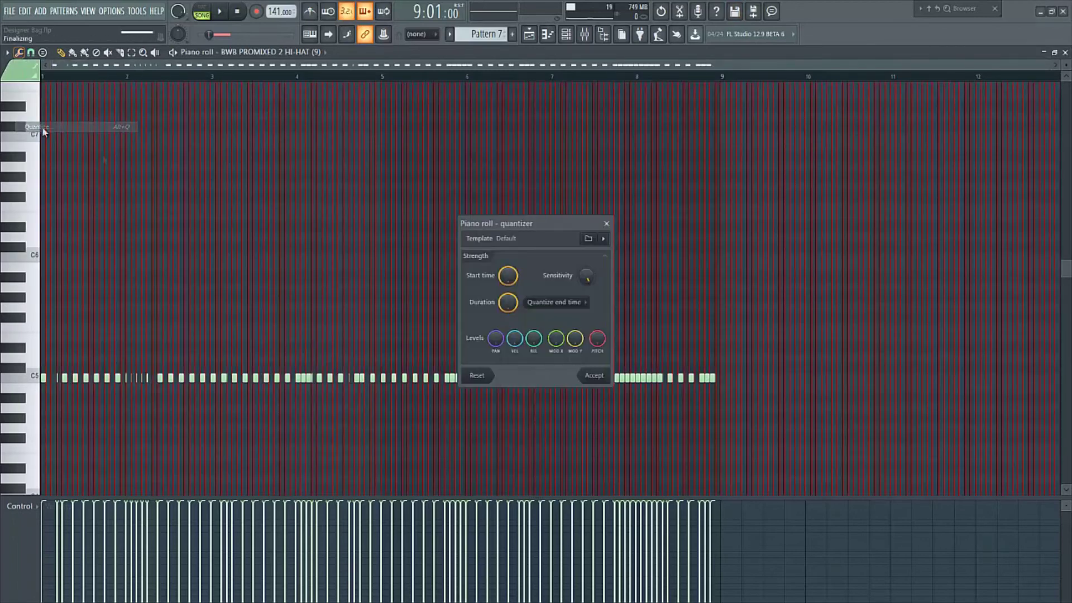
click(607, 222)
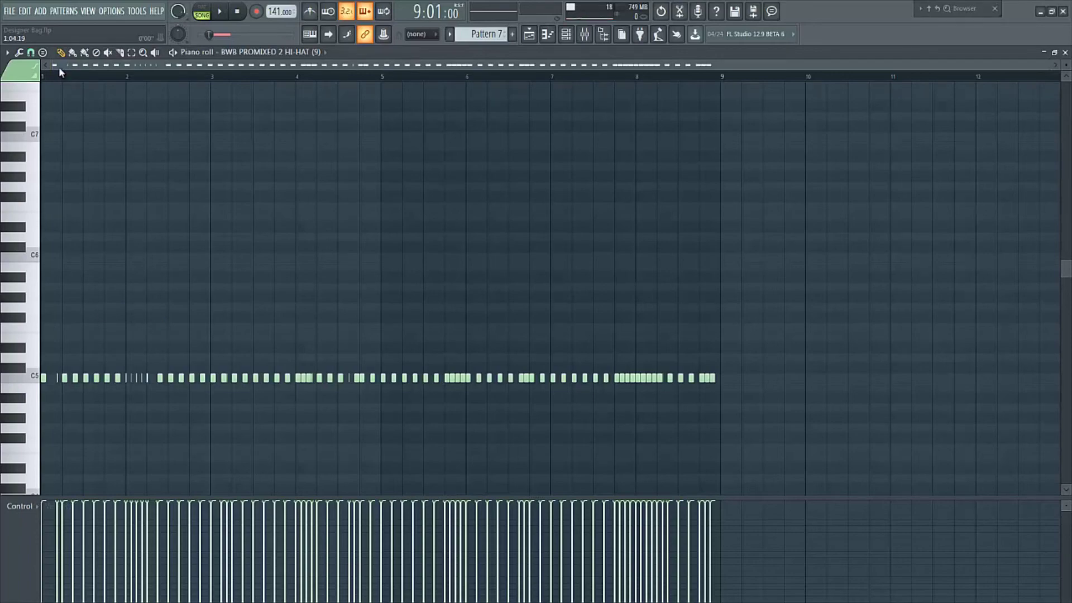
scroll(84, 65, up, 3)
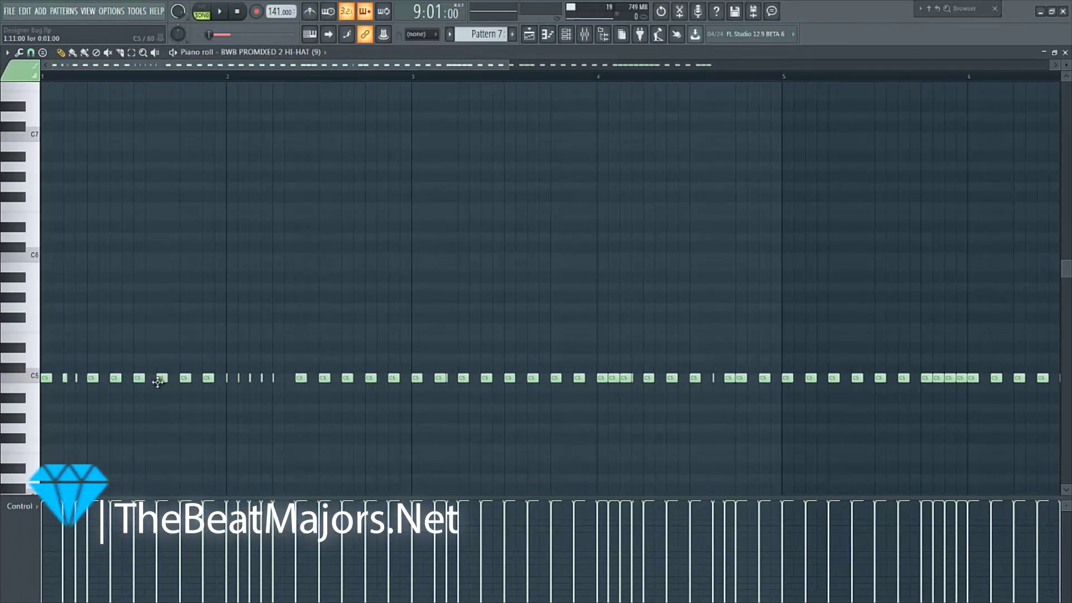
Re-quantize the hi-hat notes with Alt+Q and Enter, then play Pattern 7.
key(alt+q)
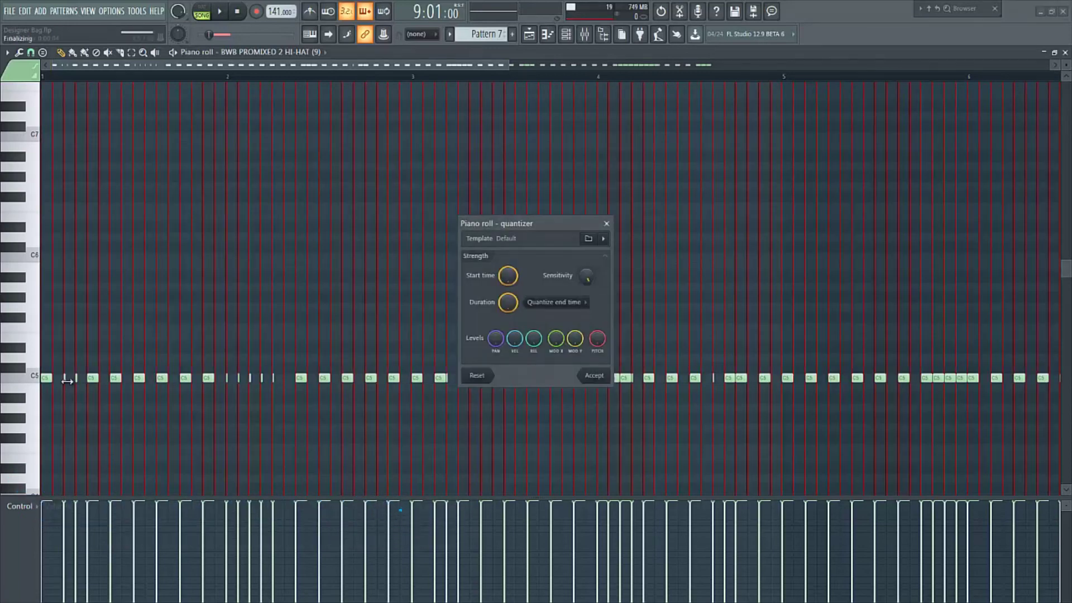
key(Return)
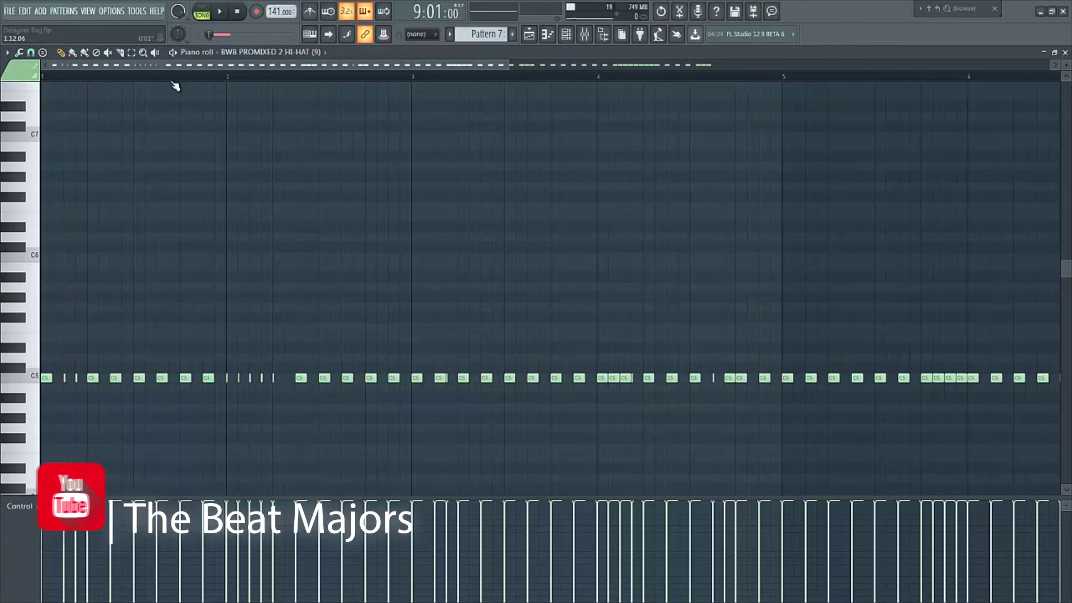
scroll(174, 85, down, 1)
scroll(177, 85, down, 1)
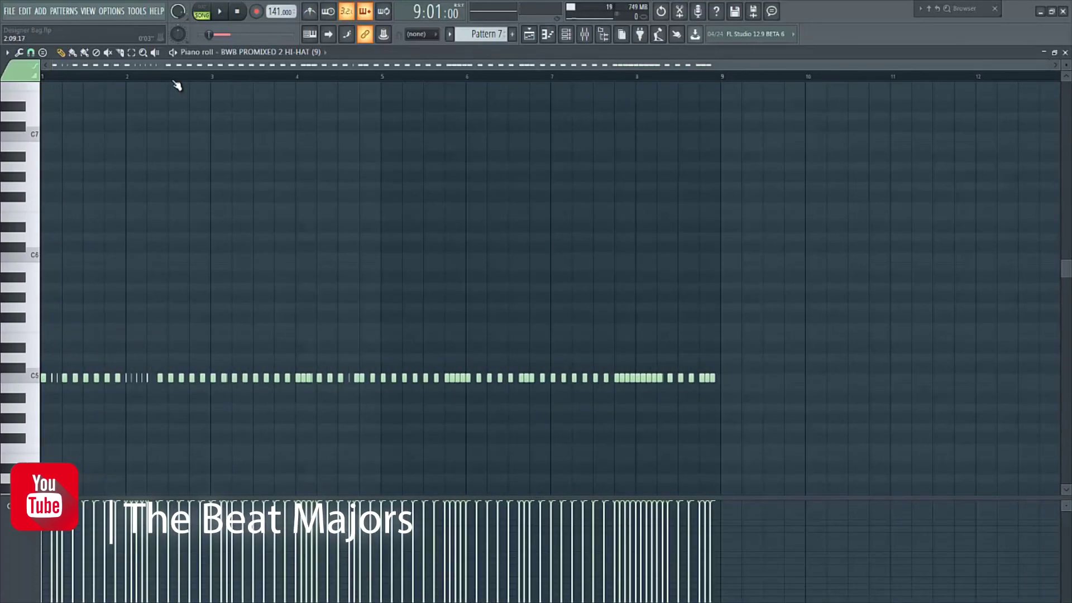
key(space)
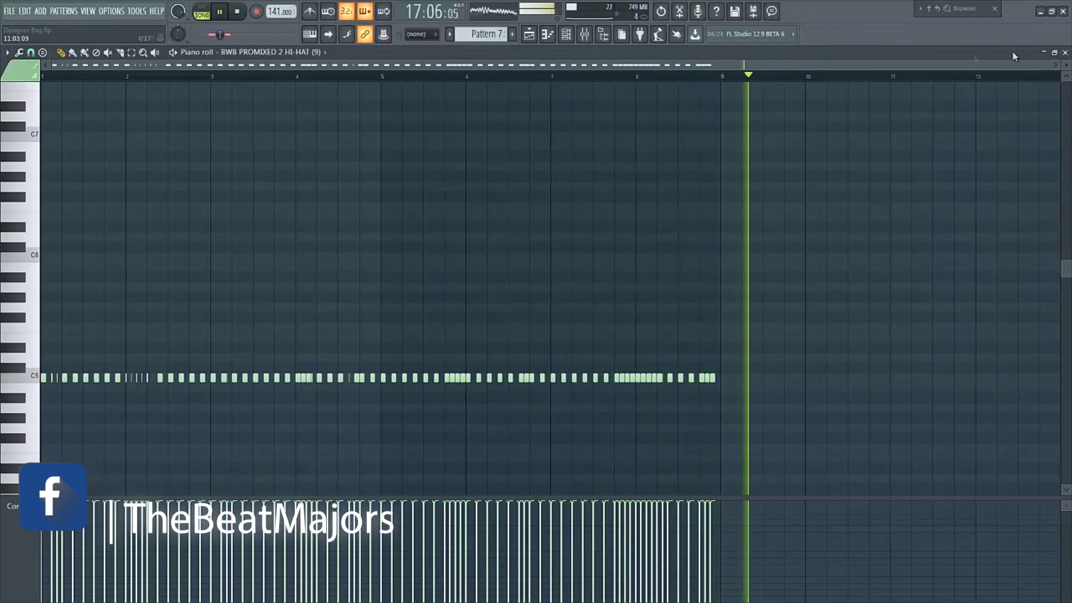
Stop Pattern 7 playback and close the piano roll window to return to the Playlist.
key(space)
click(1064, 52)
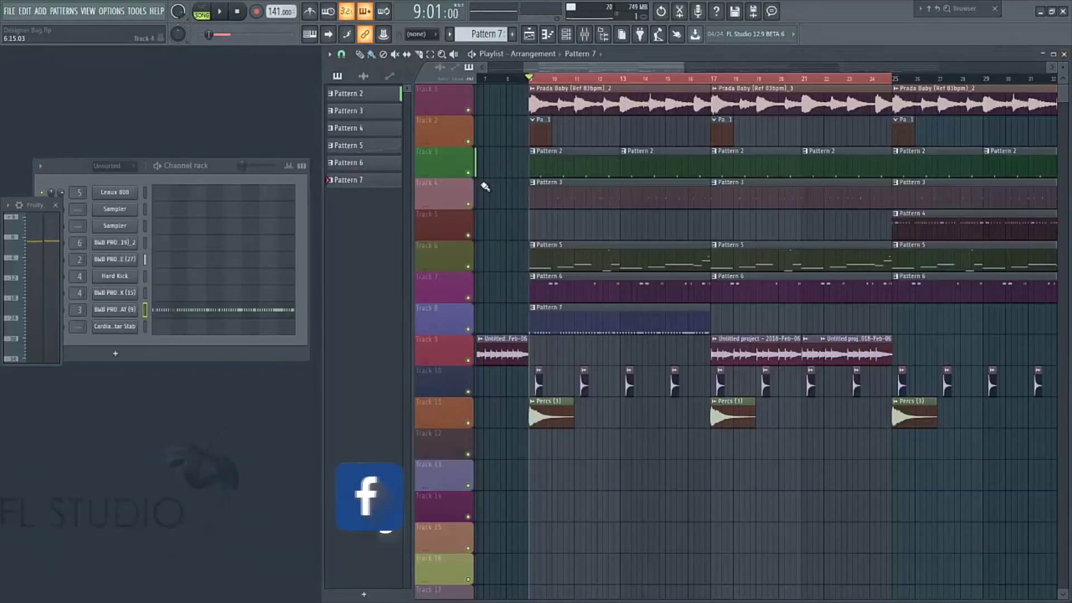